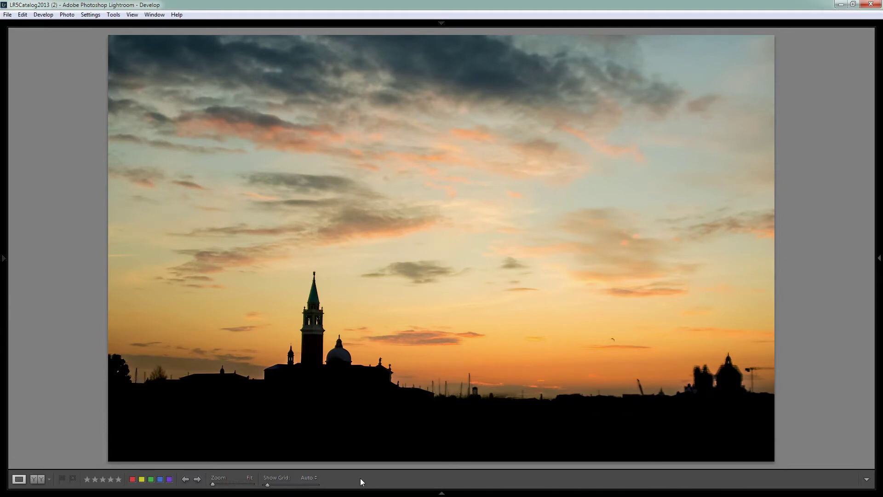
Step: Compare with the original, then open unedited IMGP7611.JPG / Copy 1 with Develop panels shown
key(backslash)
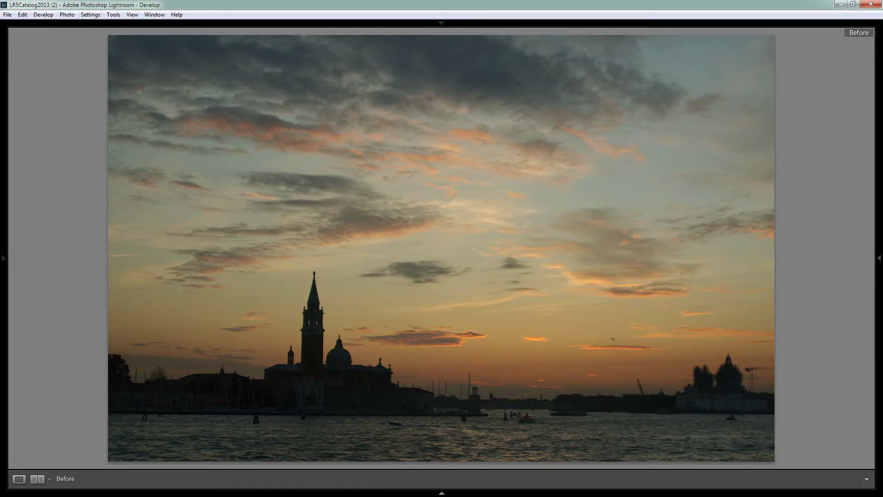
key(backslash)
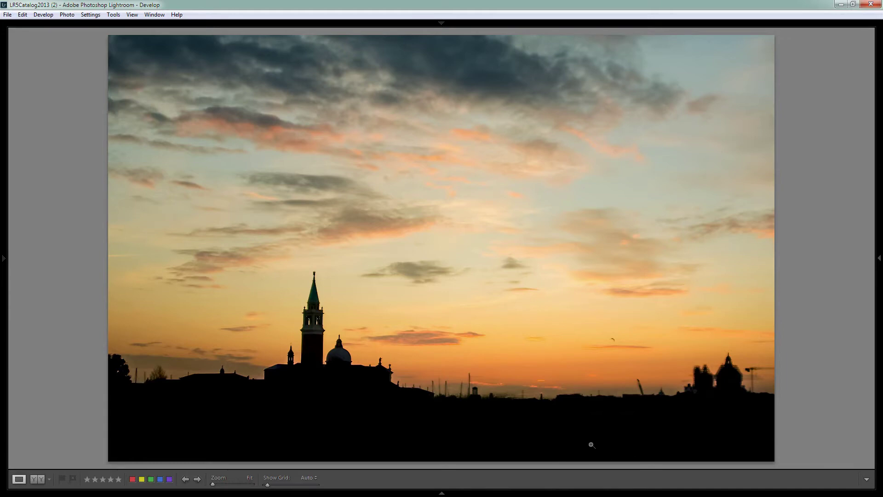
click(441, 493)
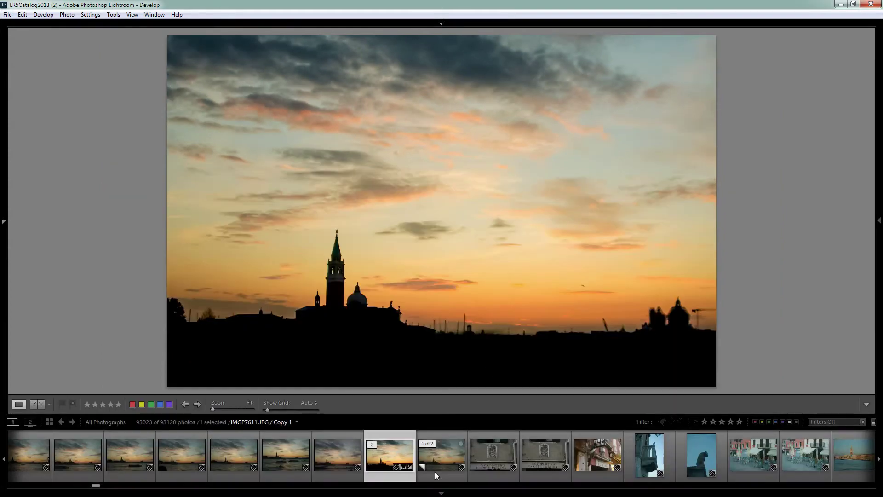
click(432, 457)
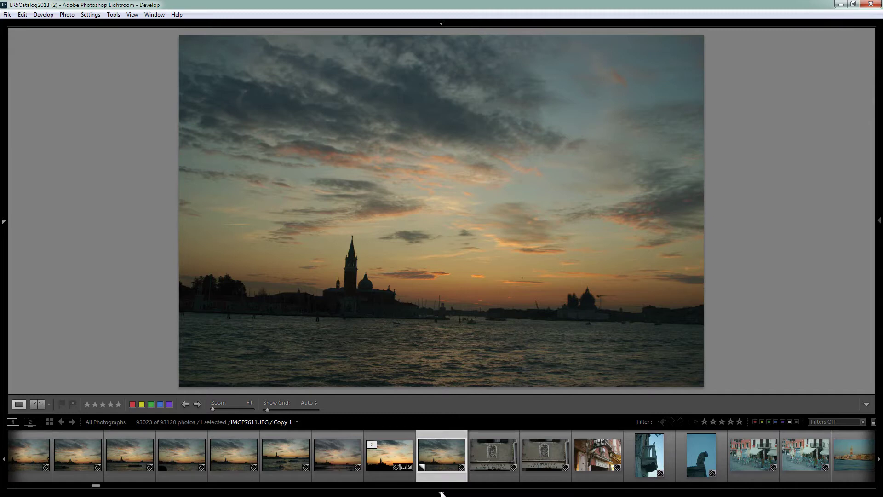
click(440, 493)
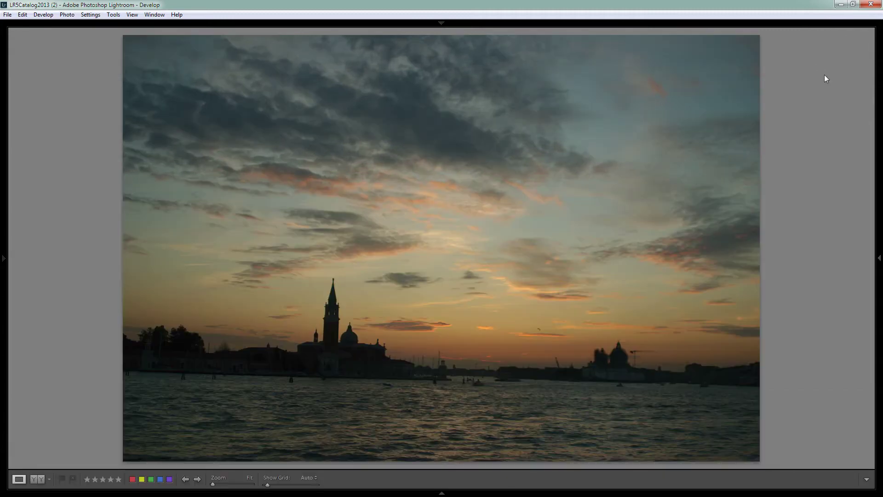
click(879, 259)
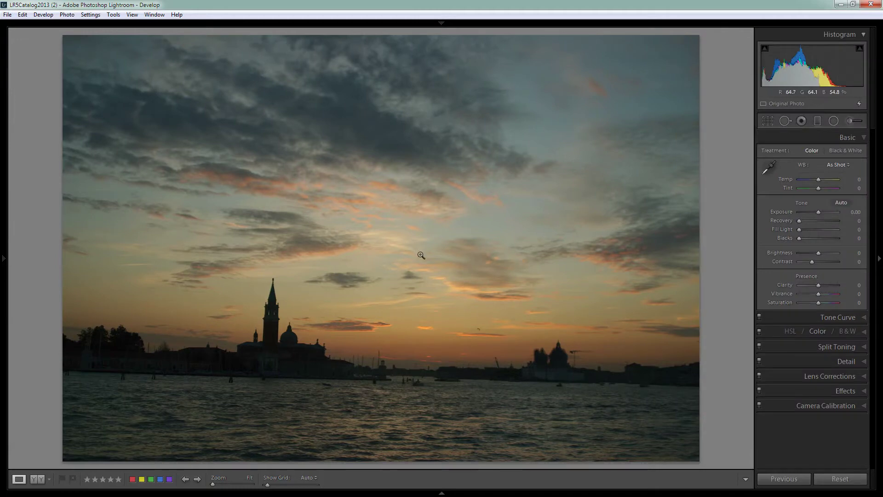
Step: Rotate the crop to a -1.23° angle to level the horizon and apply it
click(768, 120)
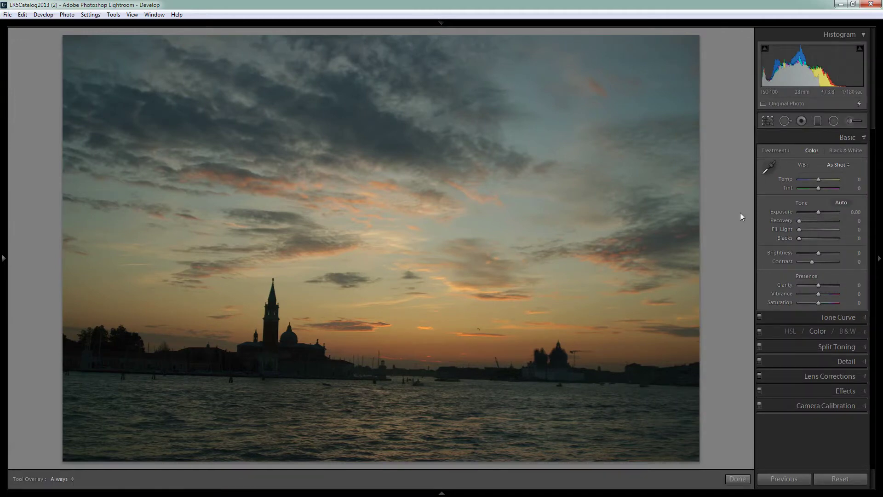
drag(716, 220, 716, 212)
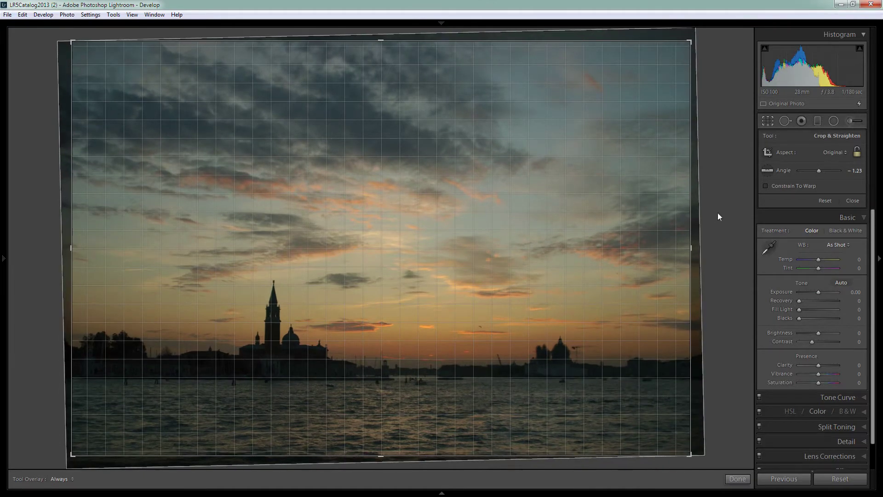
click(736, 478)
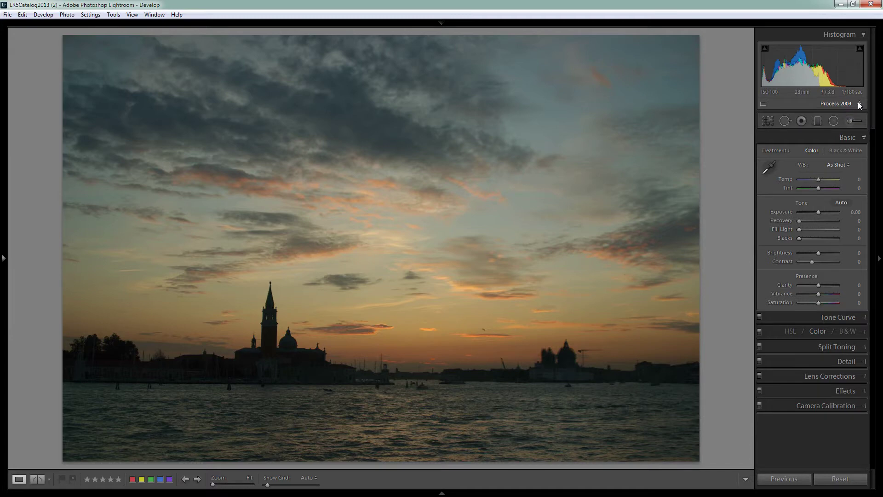
Step: Convert the Venice copy from Process 2003 to Process 2012
key(alt)
alt+click(859, 103)
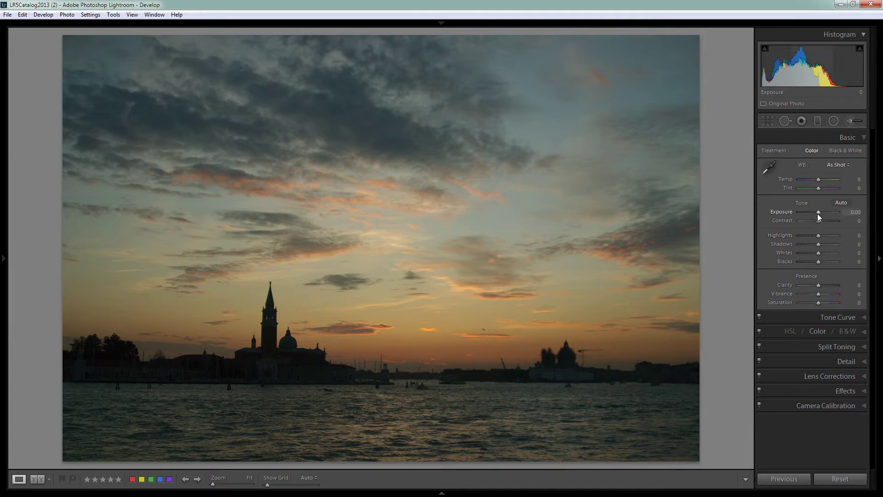
Step: Set Exposure +0.24, Blacks -64, Whites +31 while checking clipping, Shadows -43 and Highlights +43
drag(818, 211, 818, 212)
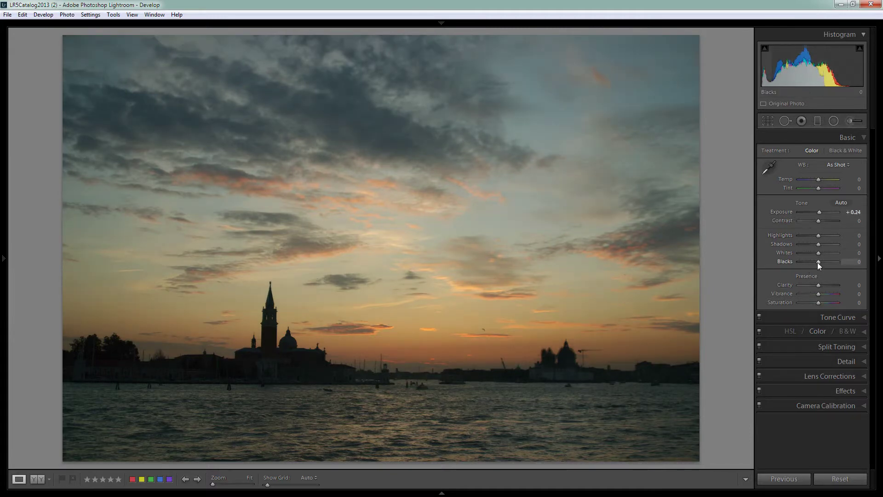
drag(813, 261, 805, 261)
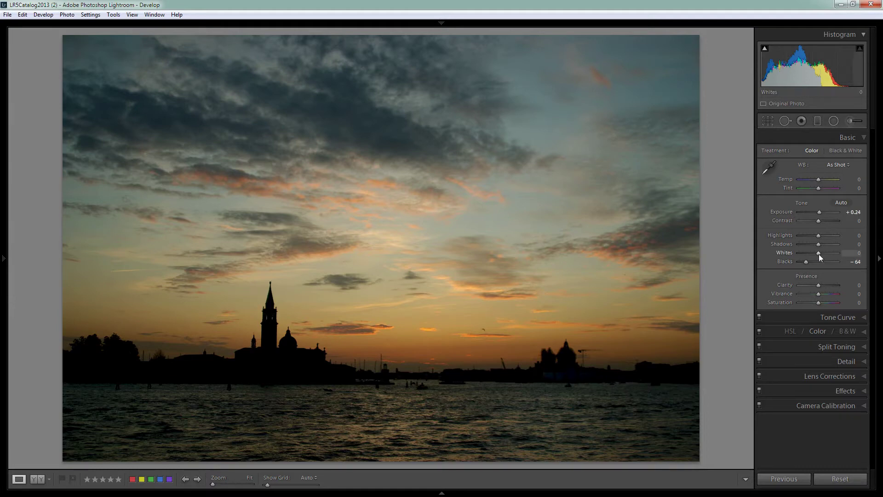
mouse_move(816, 253)
mouse_down()
mouse_move(833, 253)
mouse_move(825, 253)
mouse_up()
key(alt)
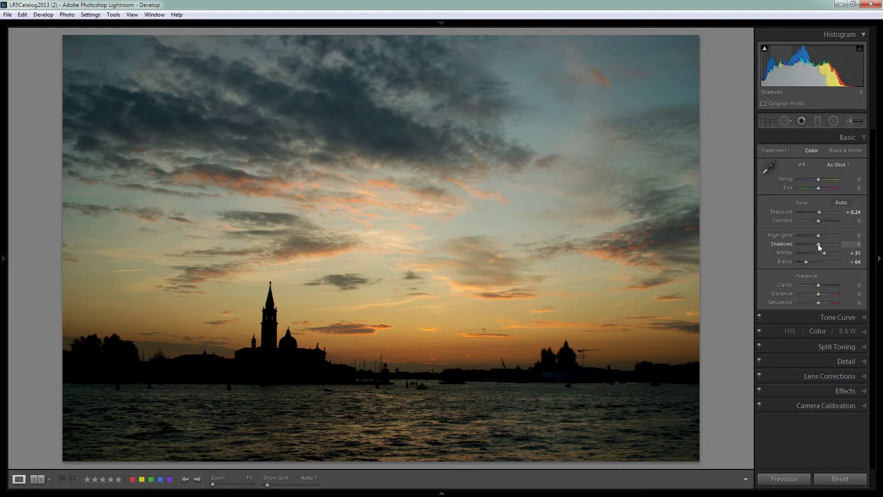
drag(810, 245, 809, 246)
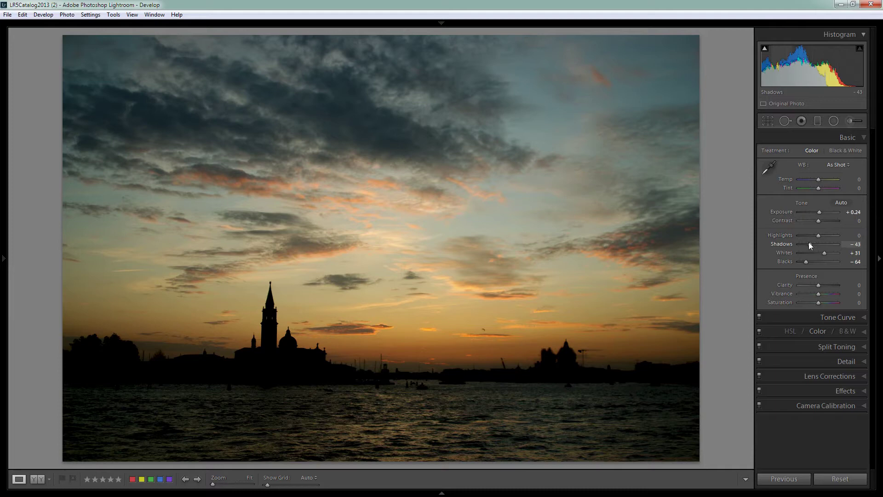
drag(820, 236, 829, 241)
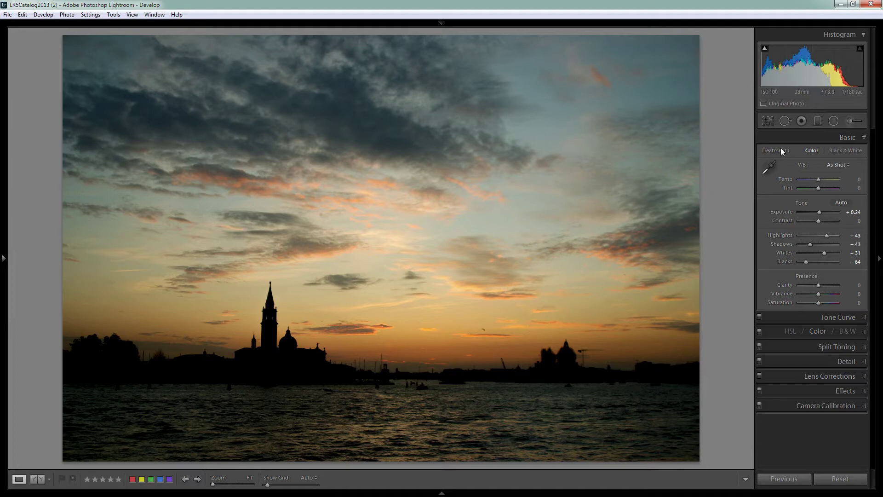
Step: Draw a graduated filter across the horizon line and nudge it slightly upward into place
click(816, 121)
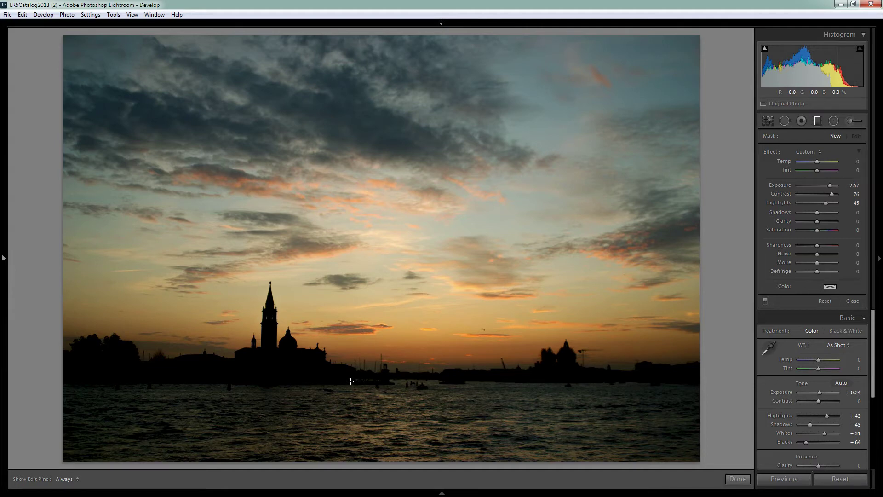
drag(350, 381, 350, 374)
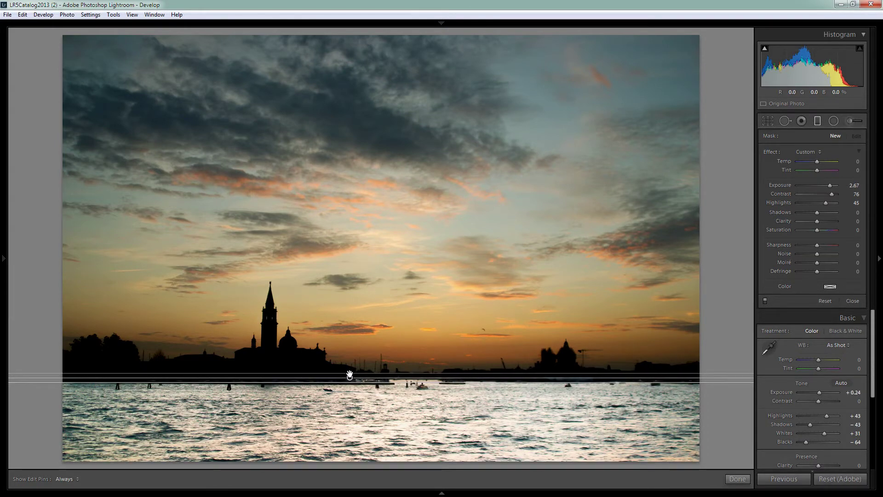
drag(350, 375, 333, 378)
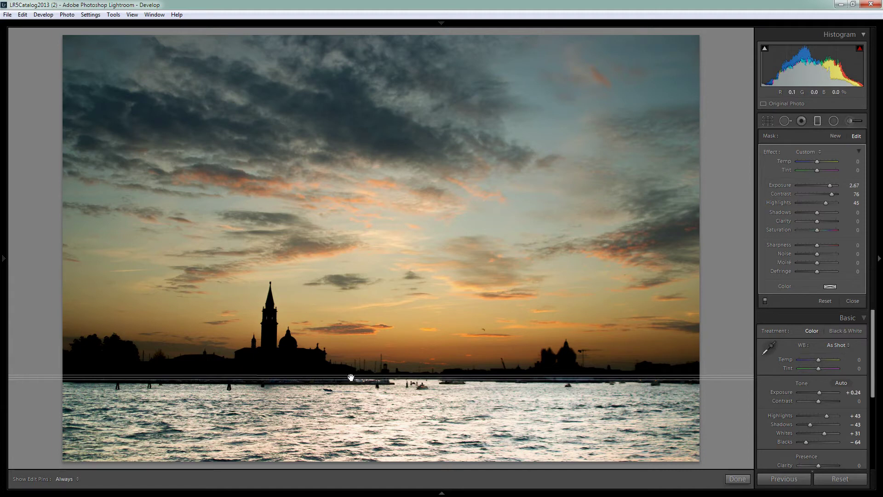
drag(351, 377, 350, 375)
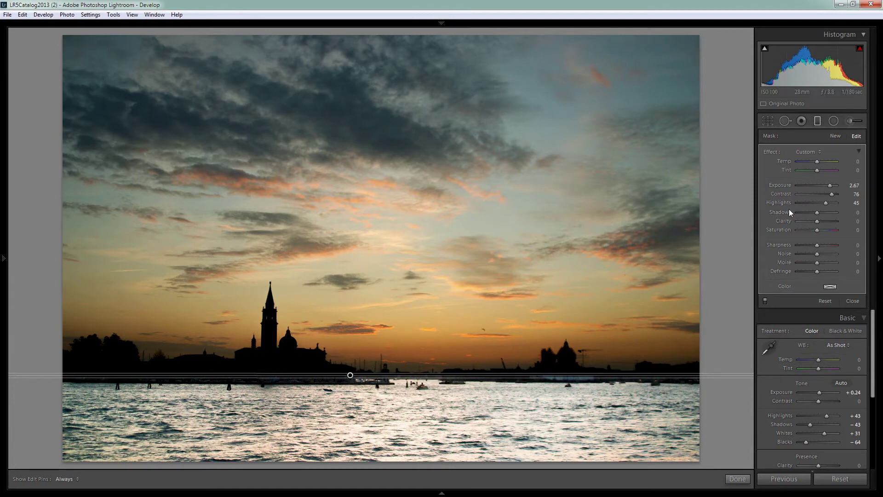
Step: Reset the gradient, then set Exposure -2.00, Contrast 100, Highlights -52 and Shadows -60
double_click(772, 153)
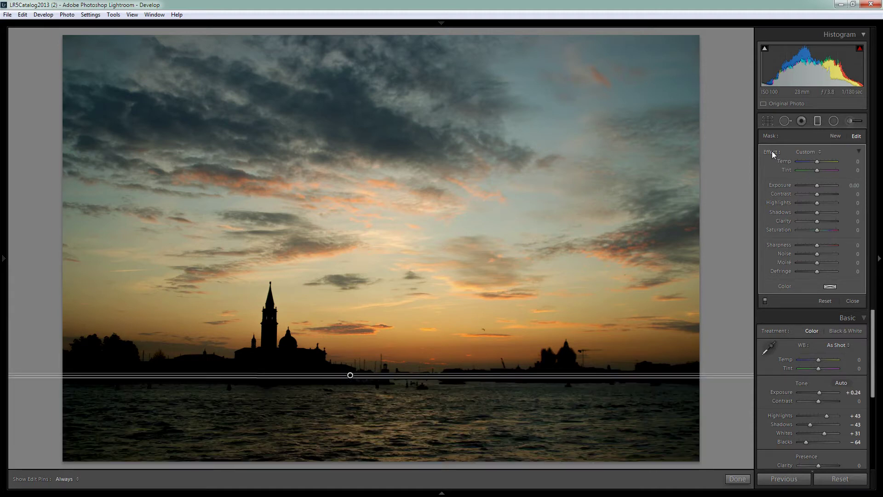
mouse_move(816, 184)
mouse_down()
mouse_move(807, 195)
mouse_move(826, 196)
mouse_up()
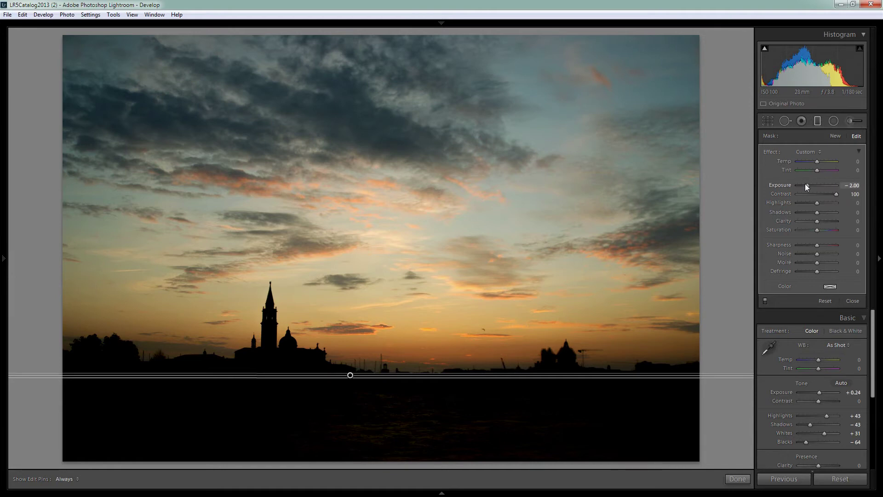
drag(818, 202, 808, 212)
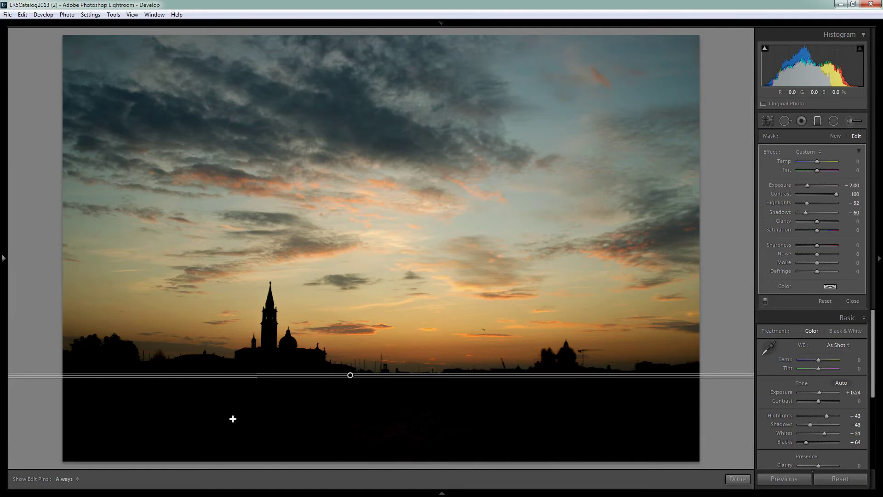
Step: Close the graduated filter and inspect the skyline at 1:1, panning to the right edge
click(732, 478)
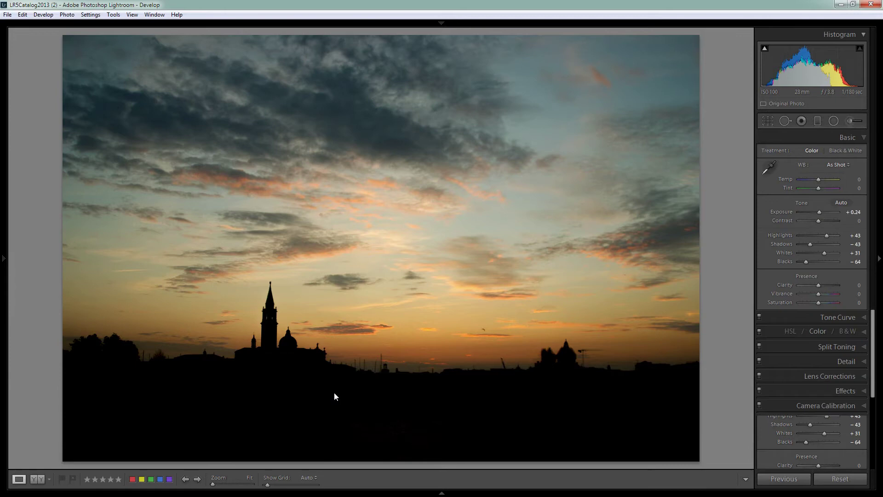
click(156, 369)
drag(251, 405, 251, 320)
drag(524, 319, 299, 306)
drag(456, 313, 345, 305)
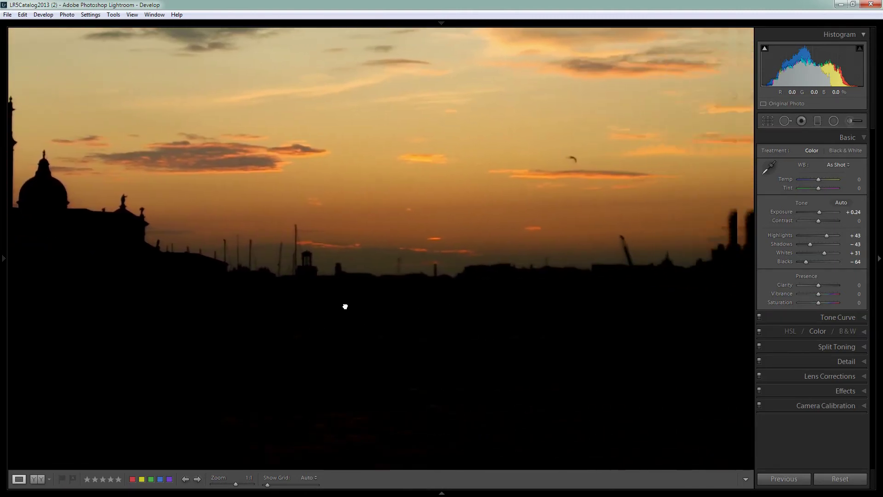
drag(501, 306, 329, 313)
drag(619, 295, 340, 322)
Step: Pan back to centre on the bell tower and dome, then return to the full-photo view
drag(560, 352, 567, 308)
drag(354, 321, 507, 295)
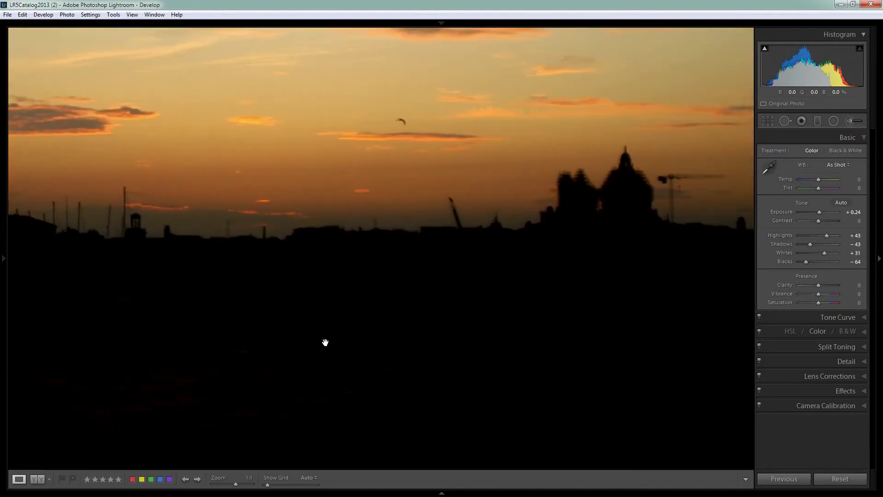
drag(325, 343, 534, 336)
drag(352, 319, 502, 344)
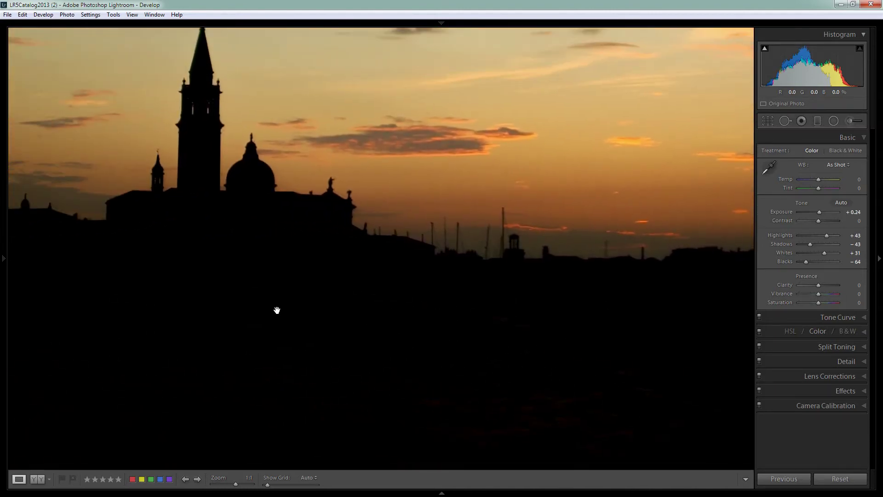
drag(276, 309, 459, 408)
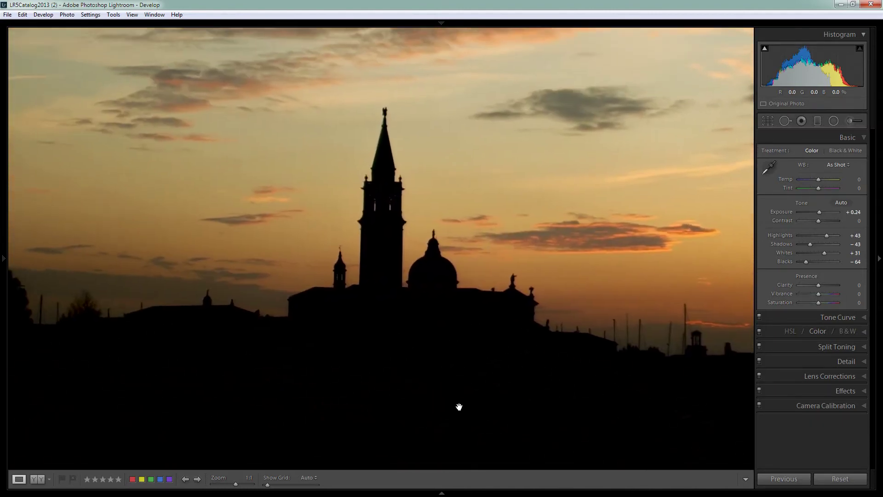
click(364, 320)
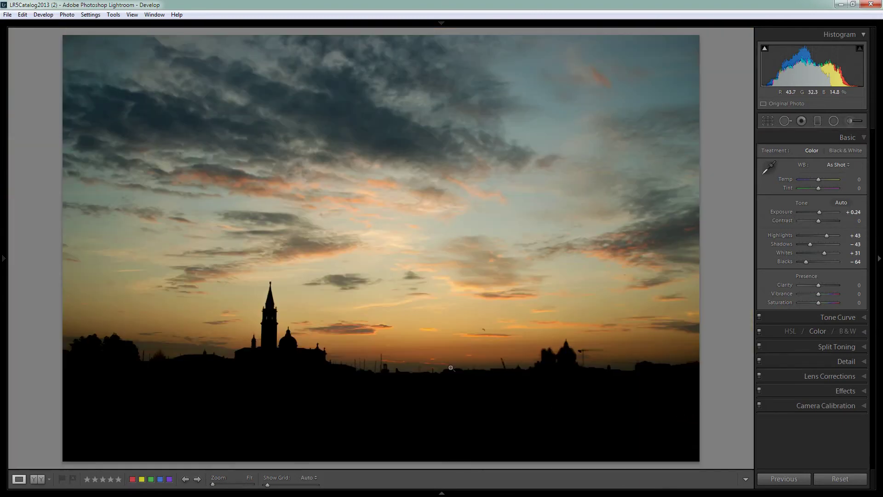
Step: Draw a radial filter, centre it over the sky above the skyline, and invert its mask
click(416, 409)
click(407, 408)
click(833, 121)
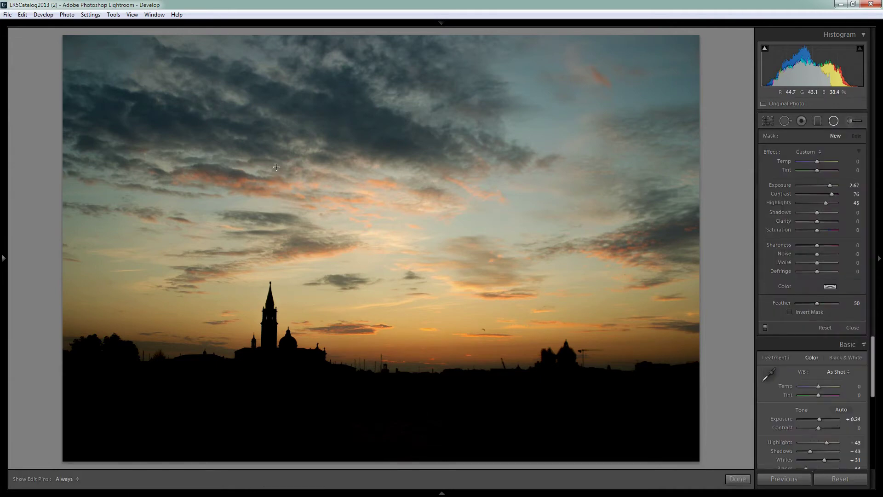
drag(240, 141, 498, 266)
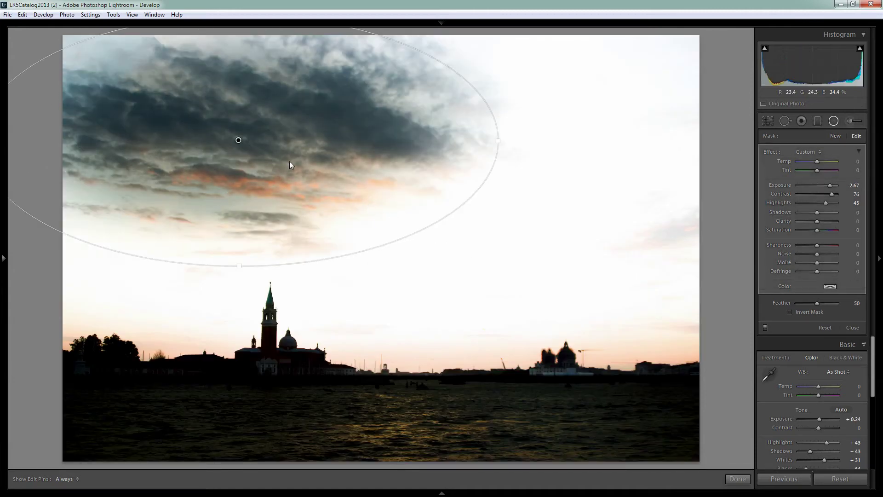
drag(291, 165, 425, 232)
drag(385, 206, 391, 202)
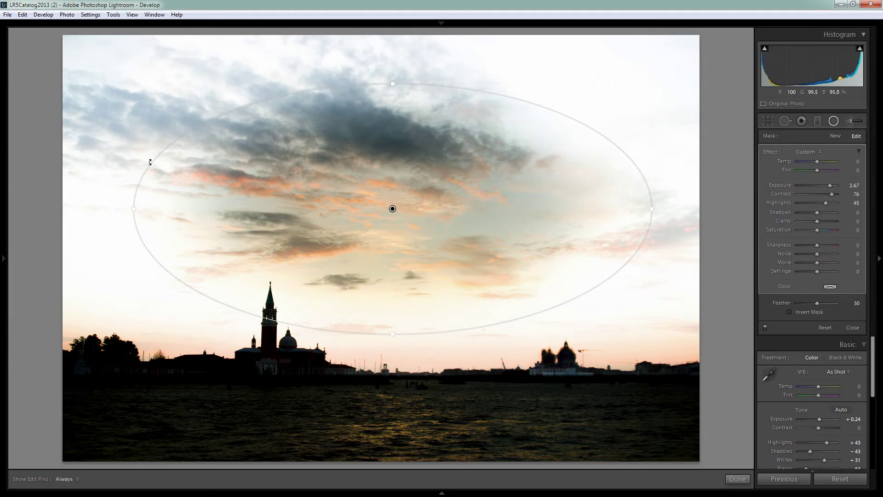
click(790, 314)
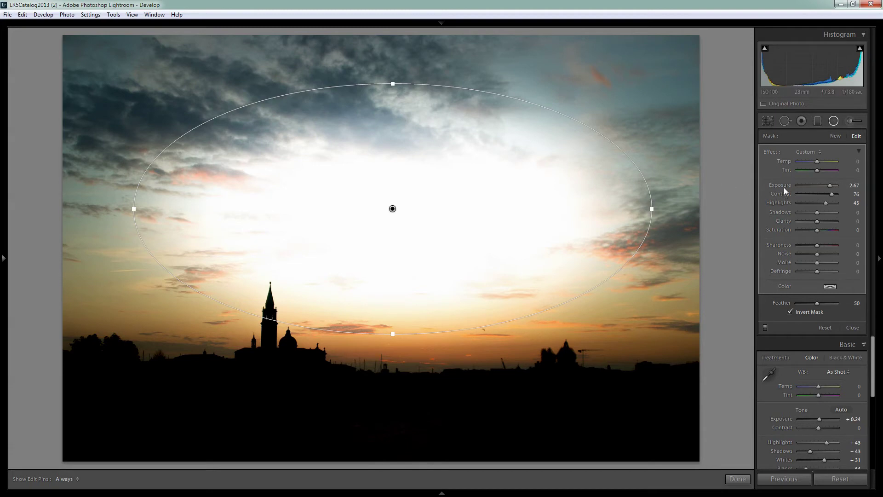
Step: Reset the radial filter's effects and stretch its ellipse taller and wider across the sky
double_click(768, 150)
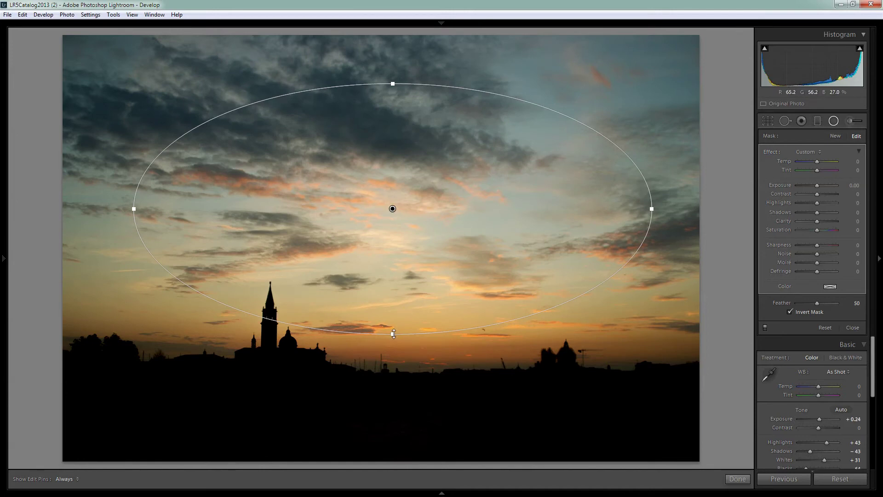
drag(393, 335, 392, 343)
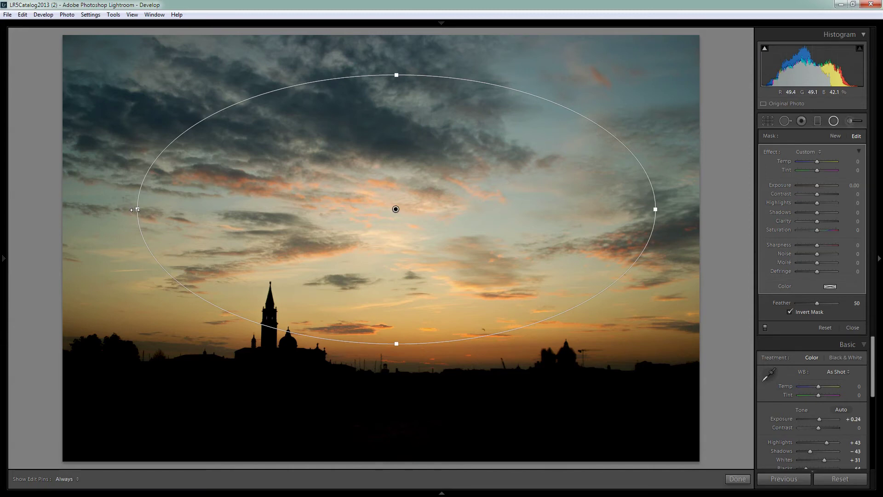
drag(135, 208, 107, 209)
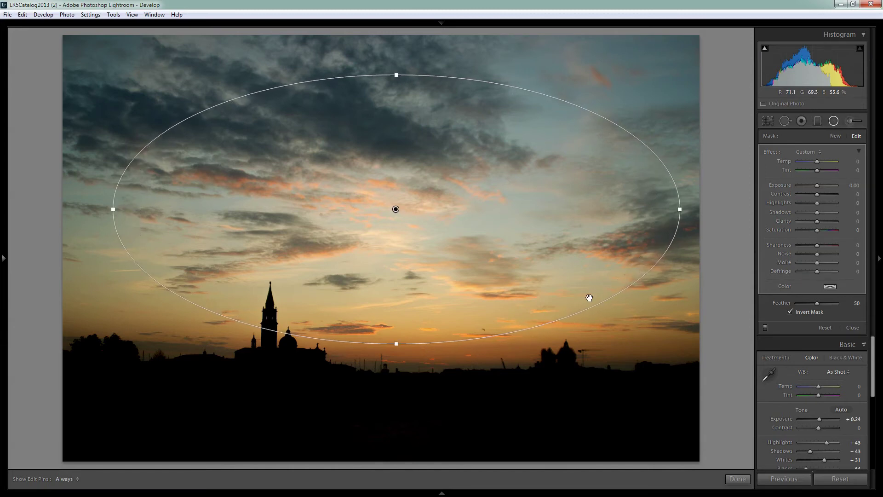
Step: Set the radial filter to Exposure 0.19, Contrast 38, Clarity 21 and Saturation 40
click(824, 195)
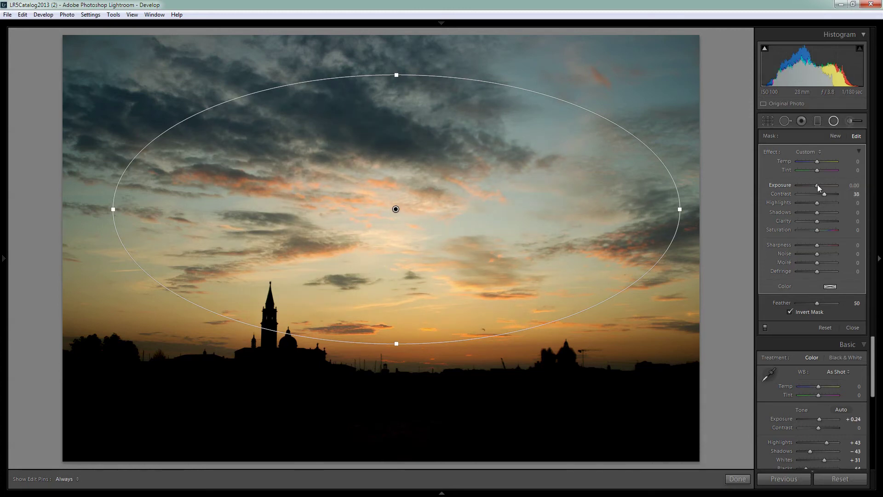
drag(818, 184, 817, 186)
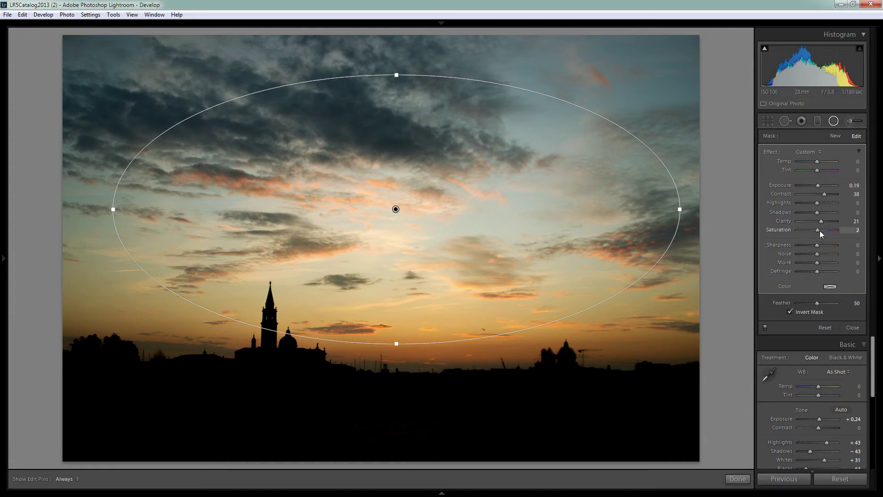
drag(819, 231, 824, 234)
Step: Close the radial filter and set global Clarity to +14 and Vibrance to +21
click(736, 478)
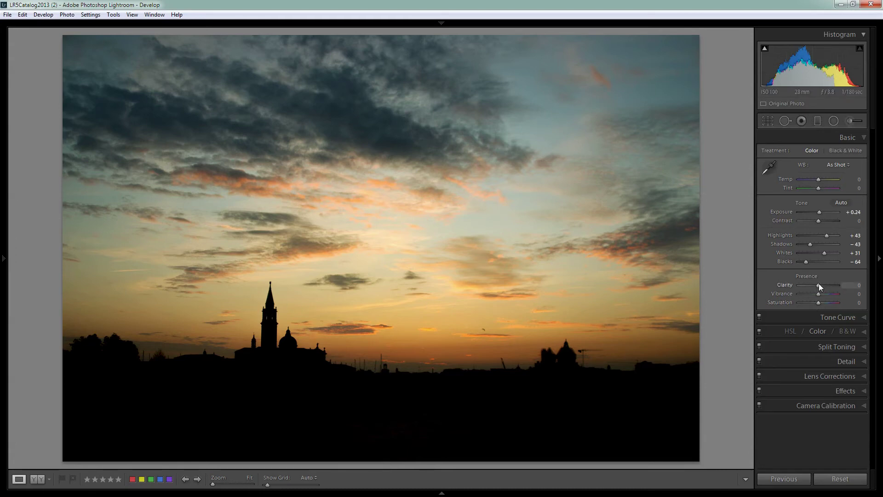
drag(819, 285, 821, 293)
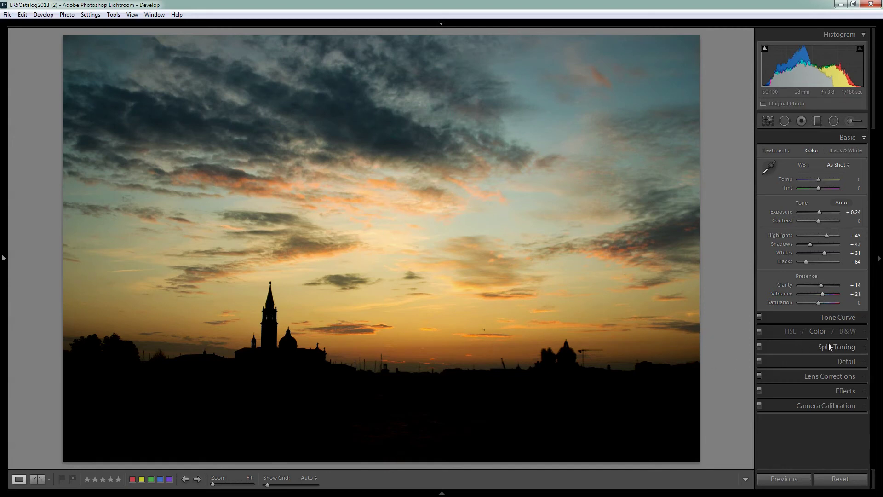
Step: In the Detail panel, set sharpening to Amount 89, Radius 0.8, Detail 20 and Masking 60, previewing the masks with Alt
click(851, 360)
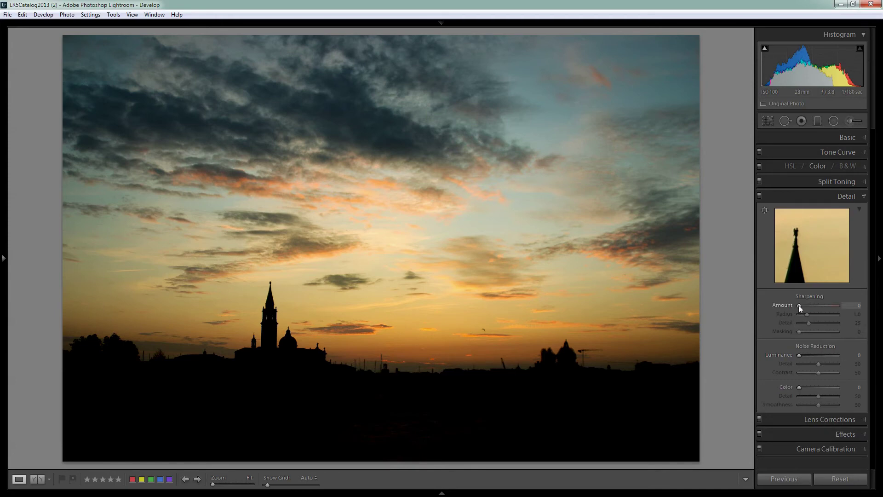
drag(799, 305, 824, 307)
drag(806, 314, 803, 315)
key(alt)
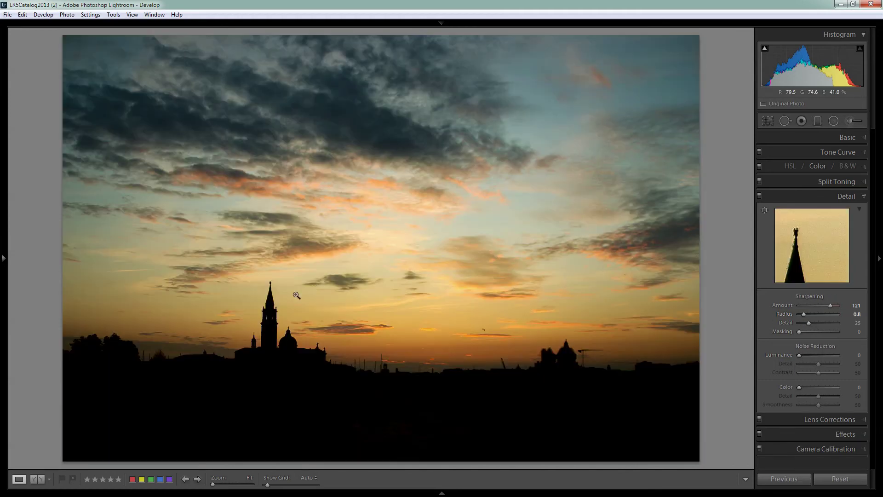
key(alt)
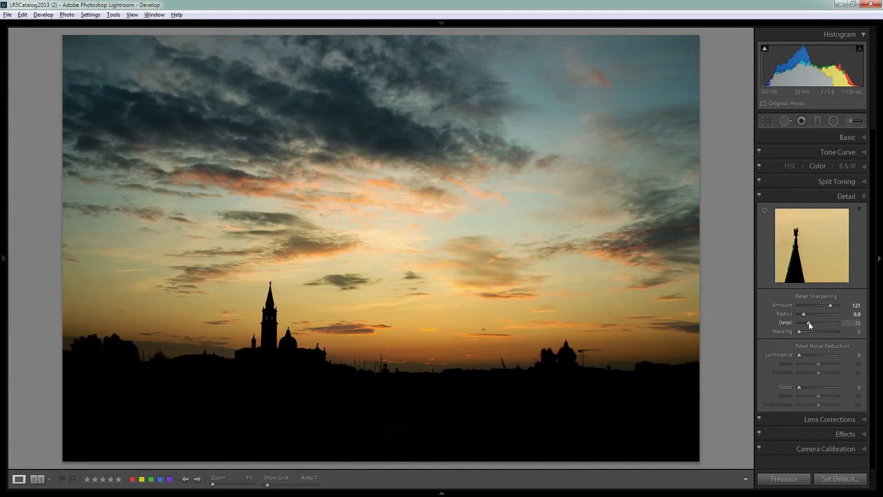
drag(809, 322, 806, 322)
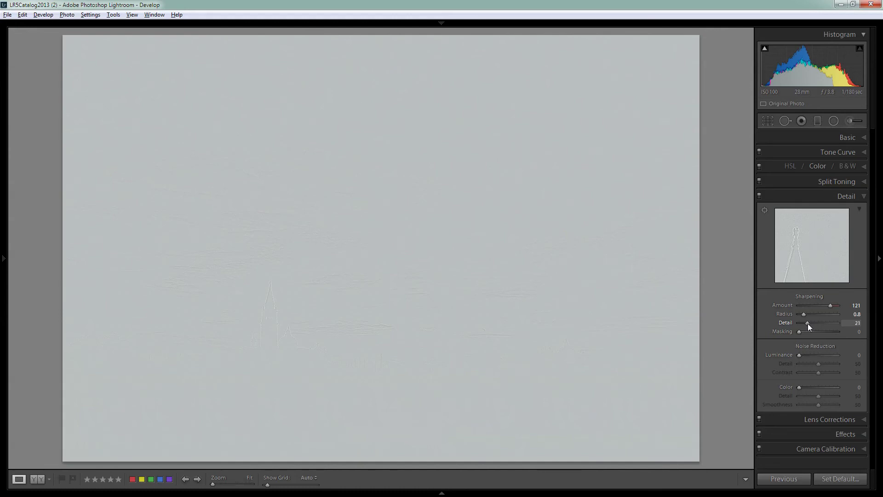
drag(808, 324, 807, 323)
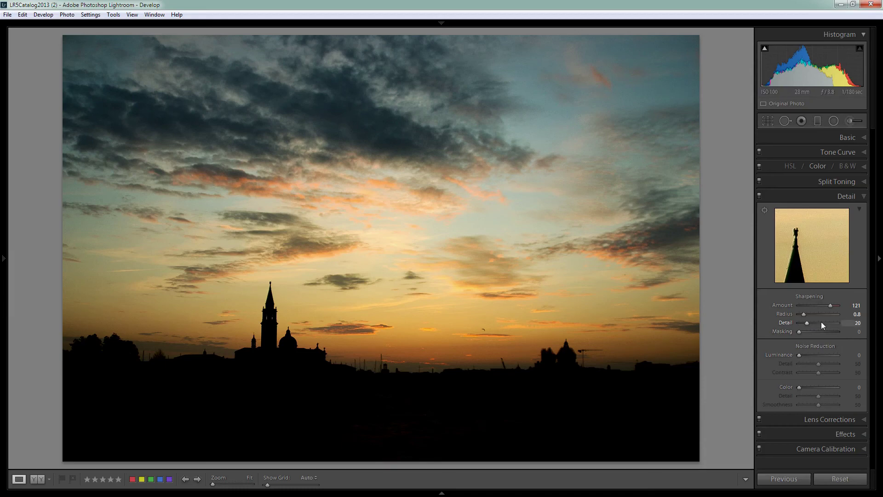
key(alt)
drag(798, 332, 826, 338)
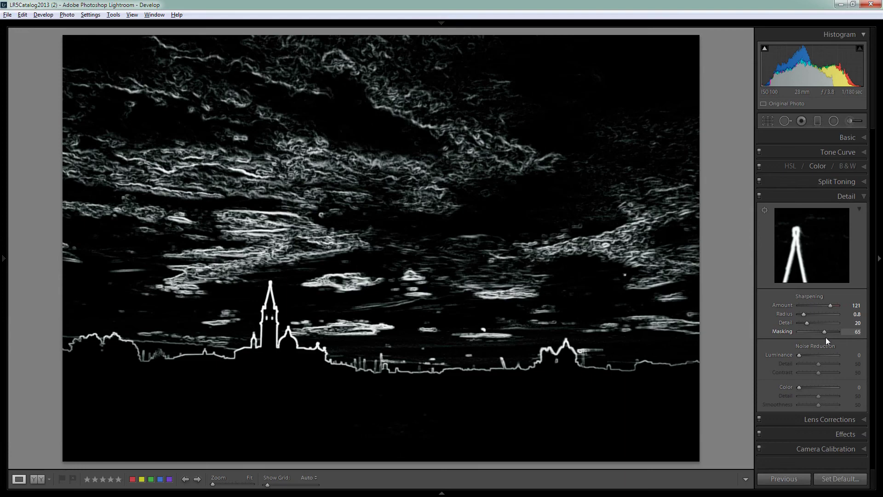
drag(826, 337, 823, 338)
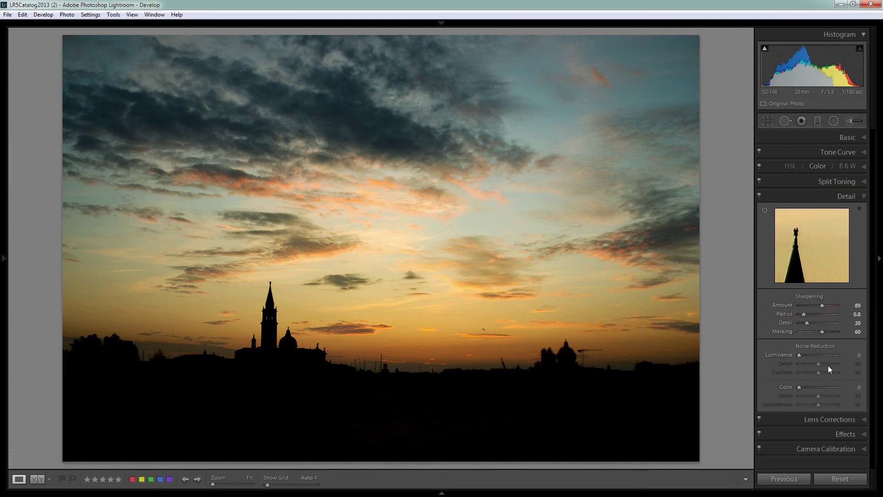
Step: At 1:1 on the sky, set Luminance noise reduction to 14 and return Color to 0
click(448, 312)
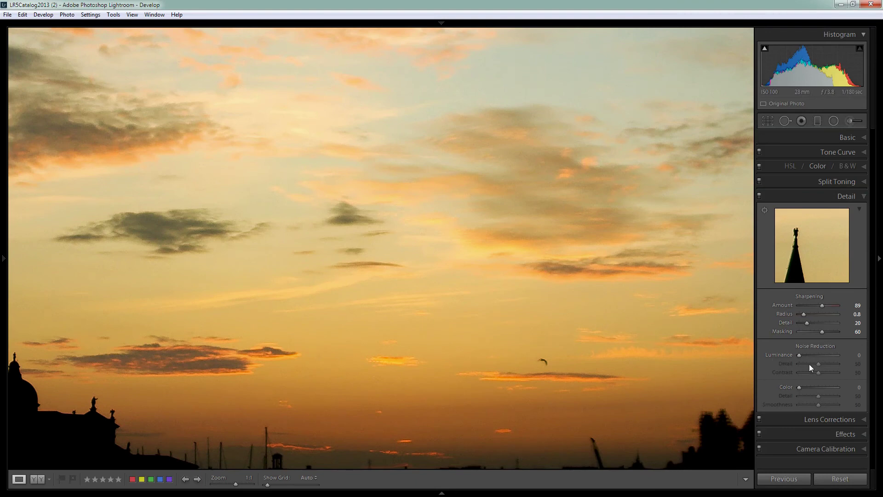
drag(798, 354, 799, 354)
drag(799, 388, 808, 387)
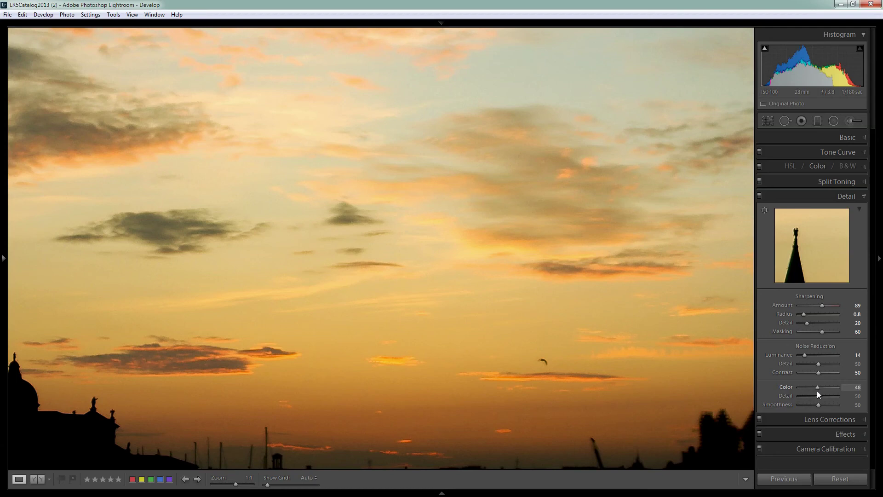
drag(817, 390, 791, 388)
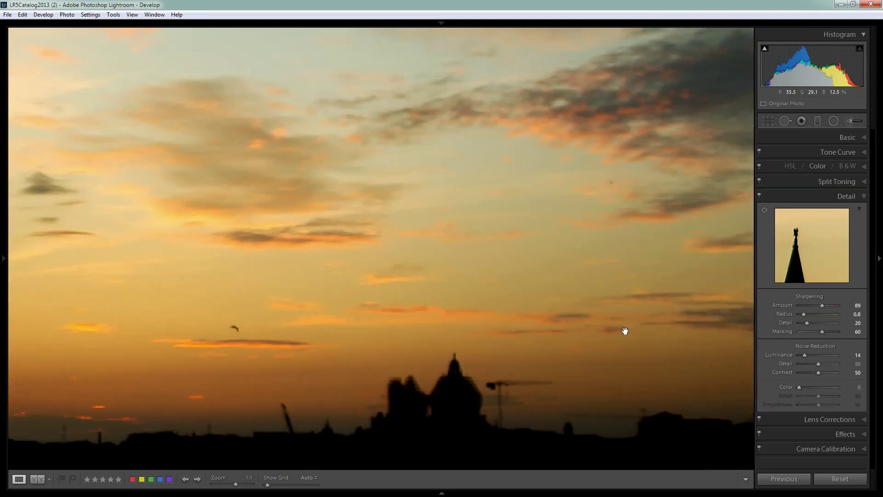
Step: Pan along the skyline to inspect the church silhouette close up
drag(493, 306, 660, 305)
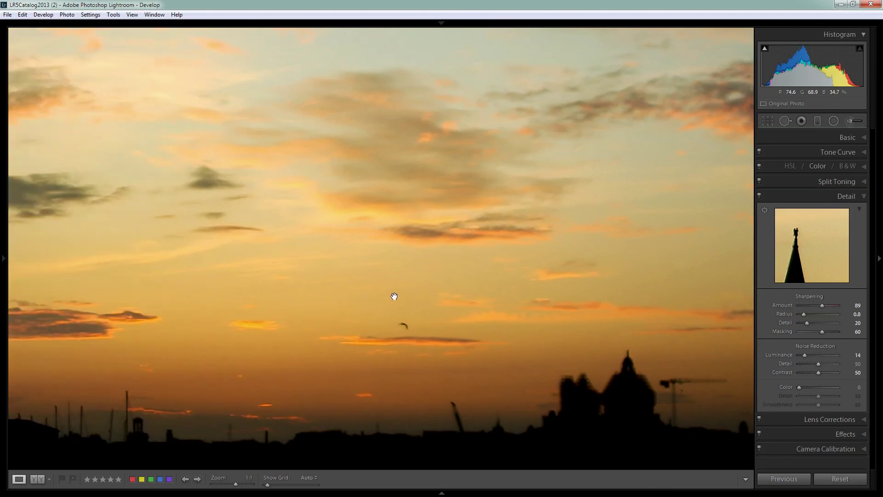
drag(393, 296, 566, 264)
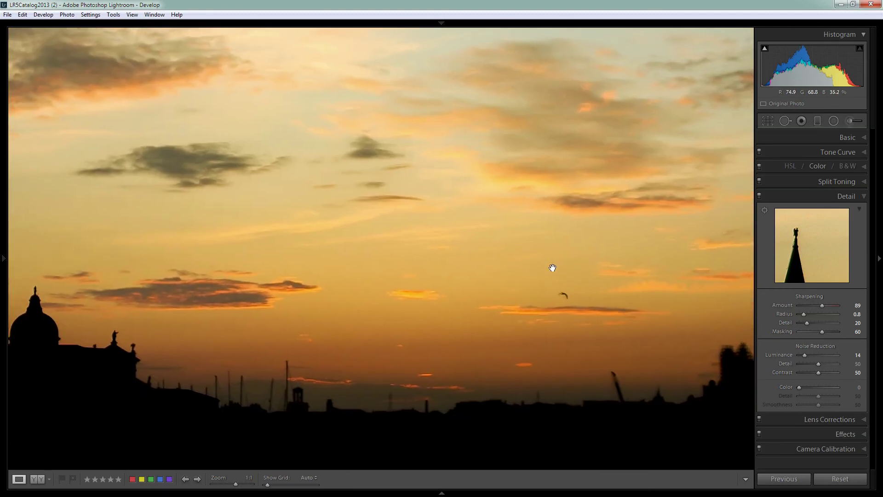
click(520, 296)
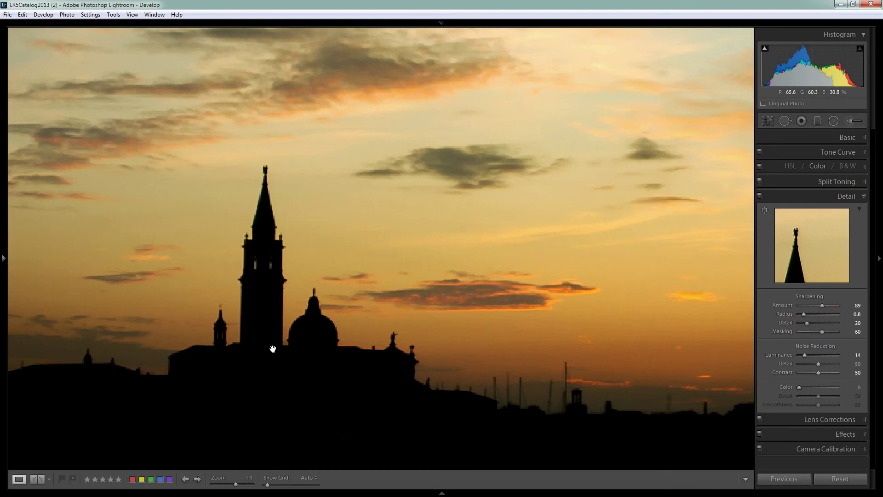
click(260, 367)
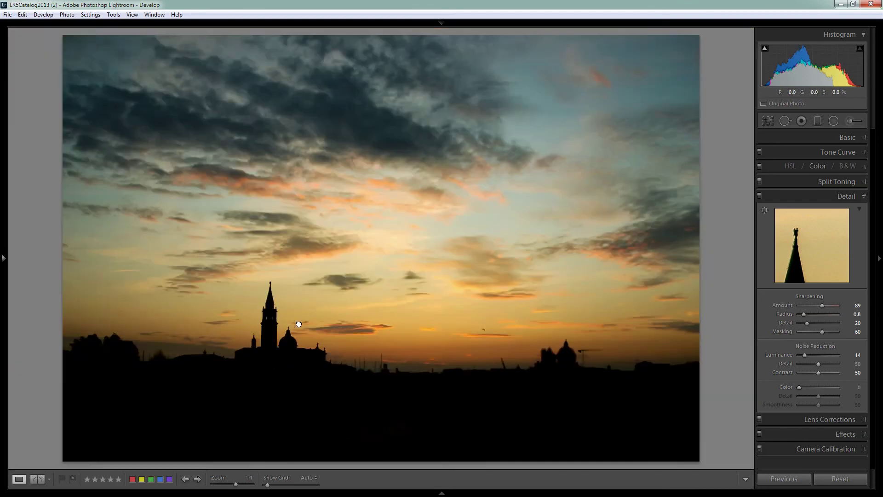
mouse_move(299, 324)
mouse_down()
mouse_move(316, 320)
mouse_move(305, 331)
mouse_up()
click(851, 121)
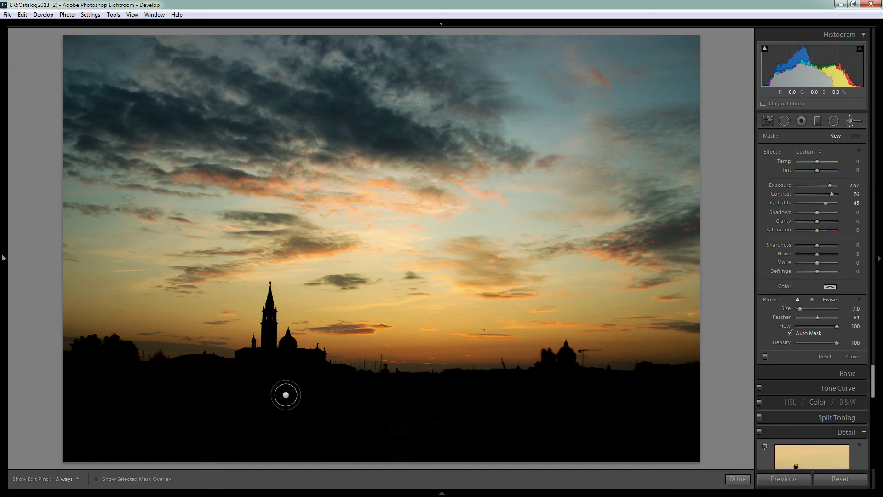
click(737, 478)
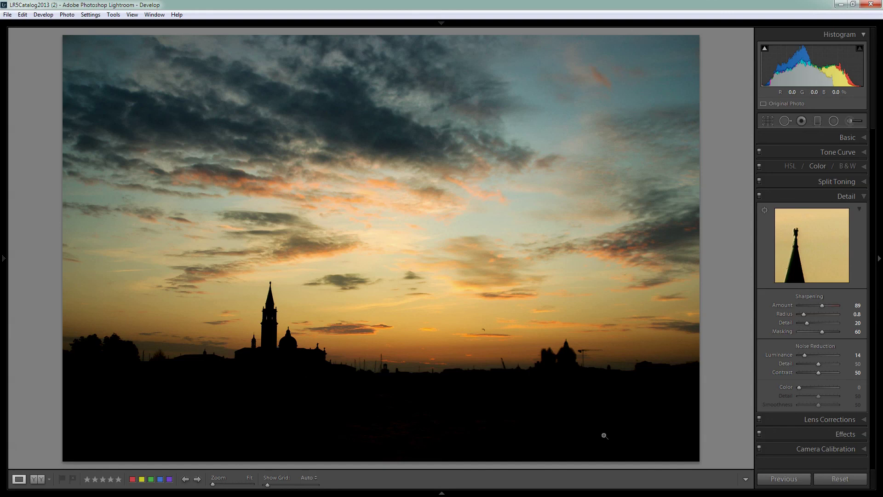
key(backslash)
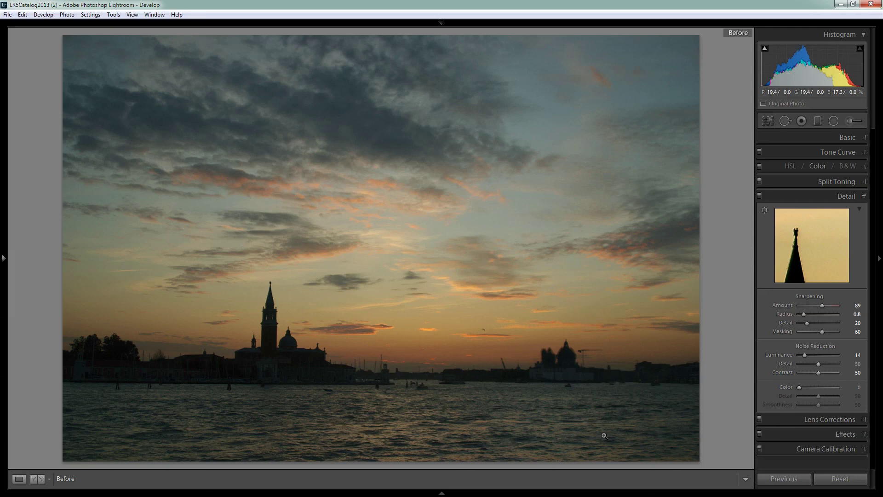
key(backslash)
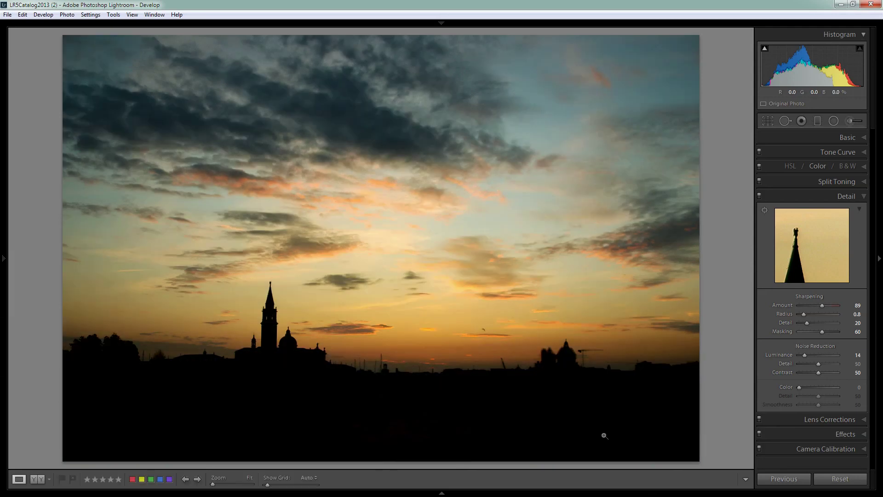